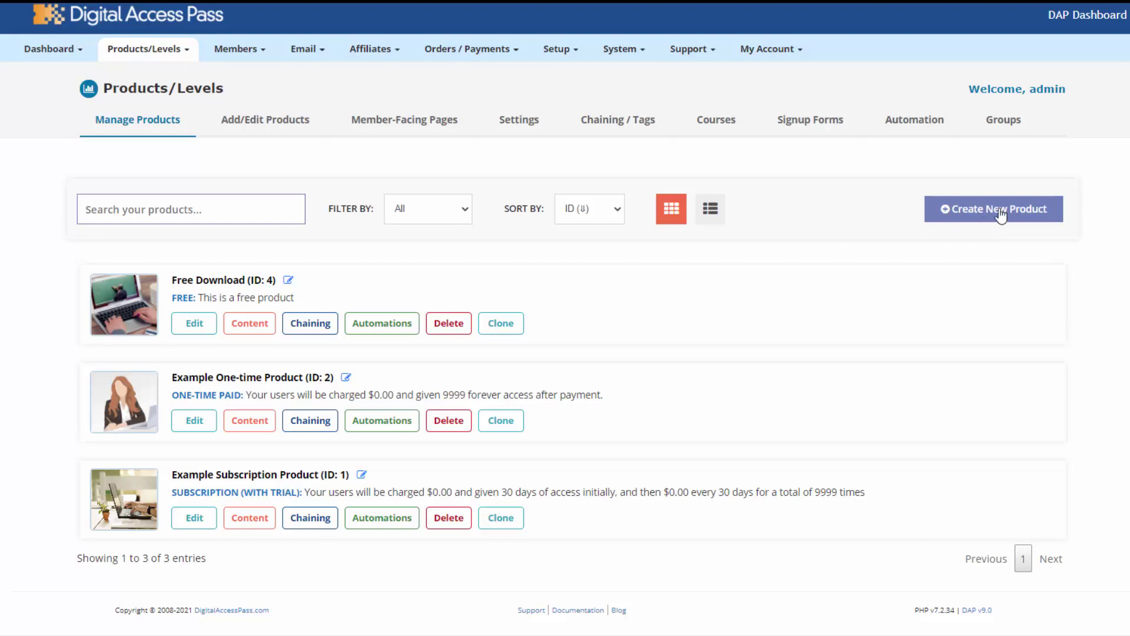
Create a new paid product with the title and description "Group Membership" and save its general settings
click(998, 214)
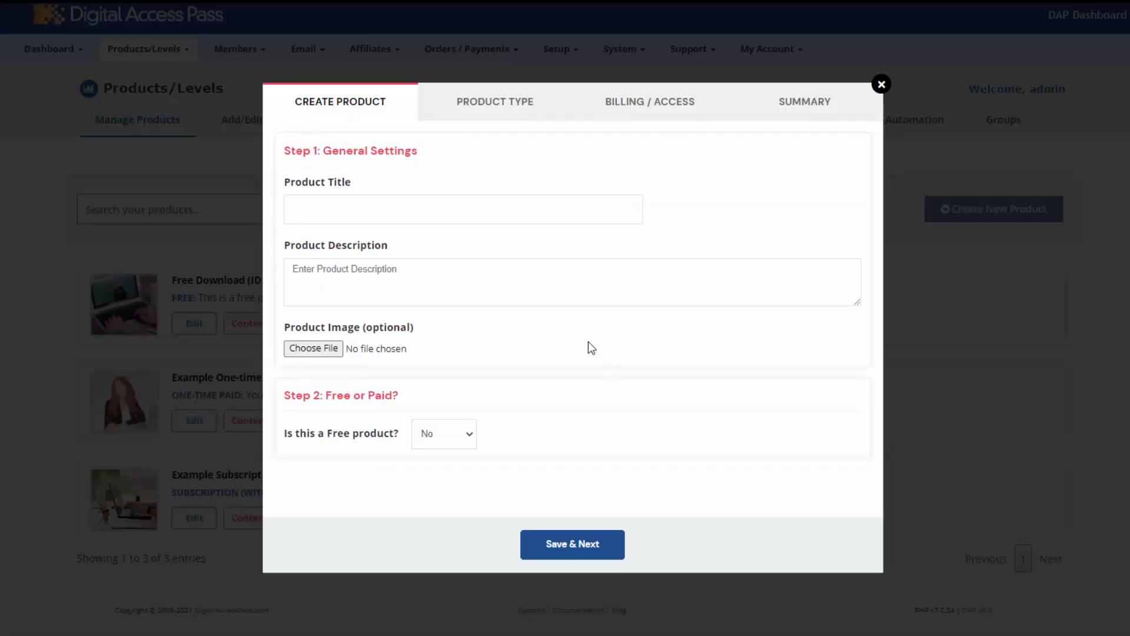
click(342, 201)
text(Gr)
text(oup Membership)
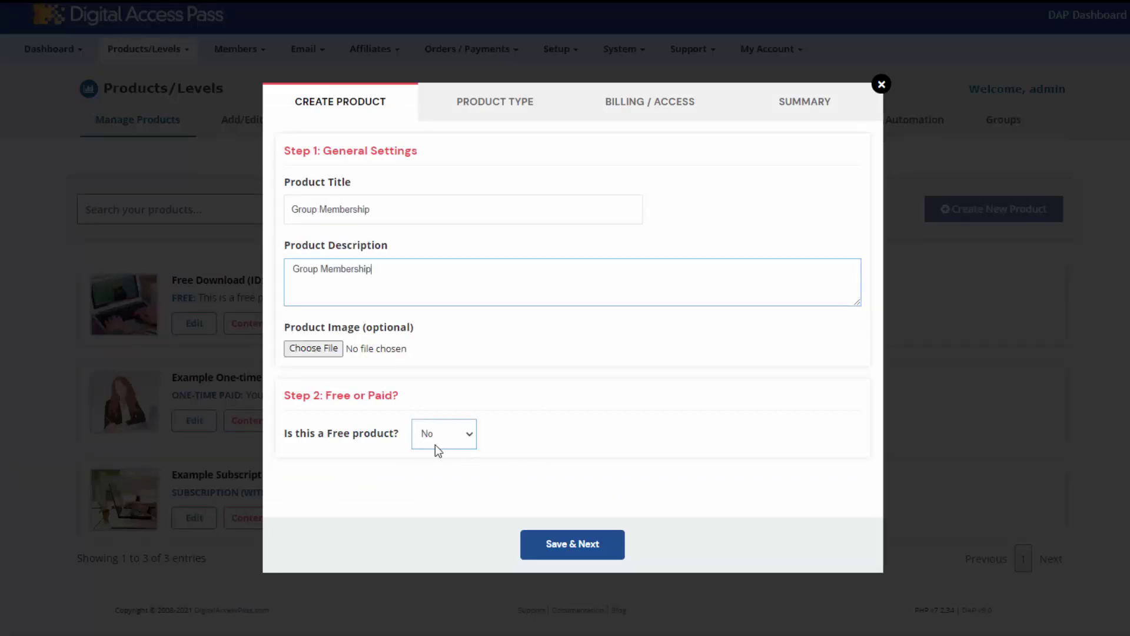
click(542, 545)
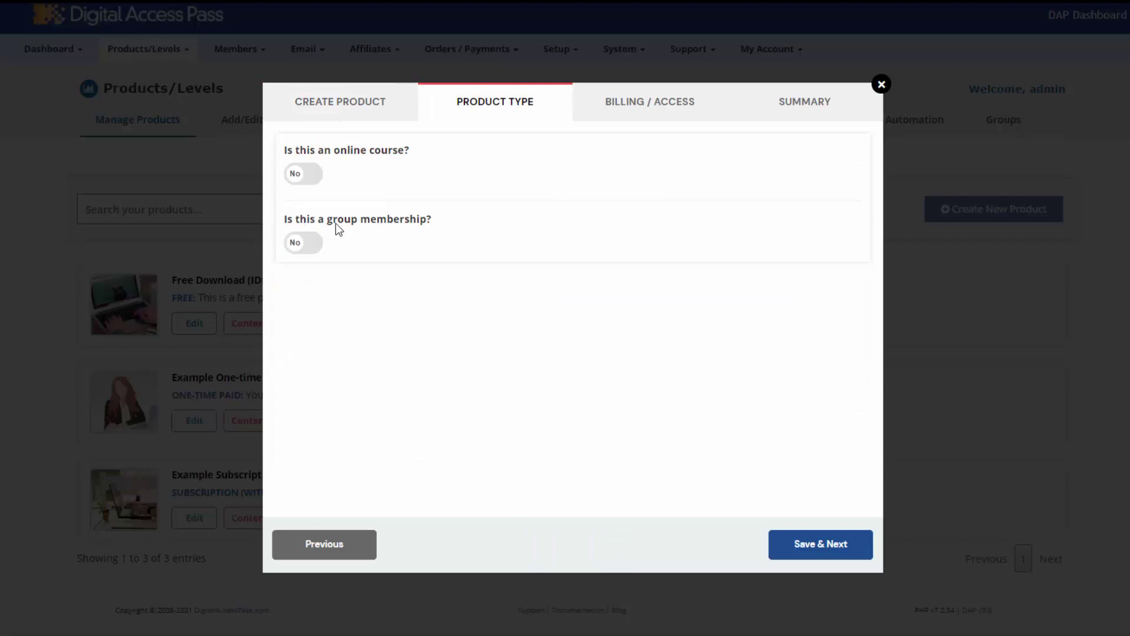
Designate the product as a group membership that allows 50 subaccounts and save the product type
click(296, 246)
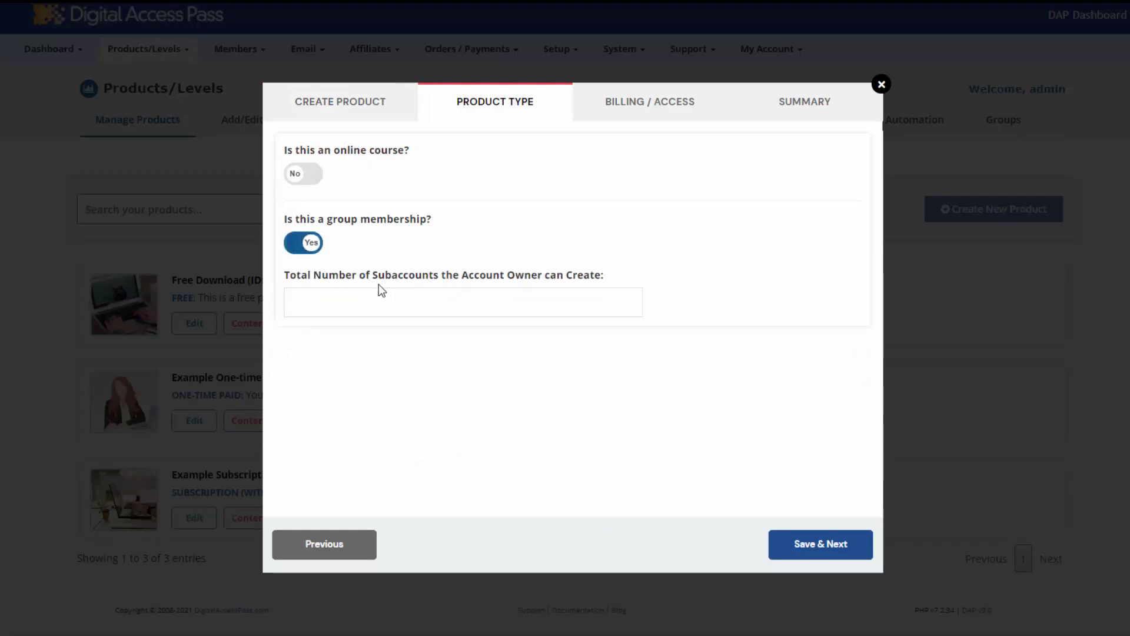
click(368, 303)
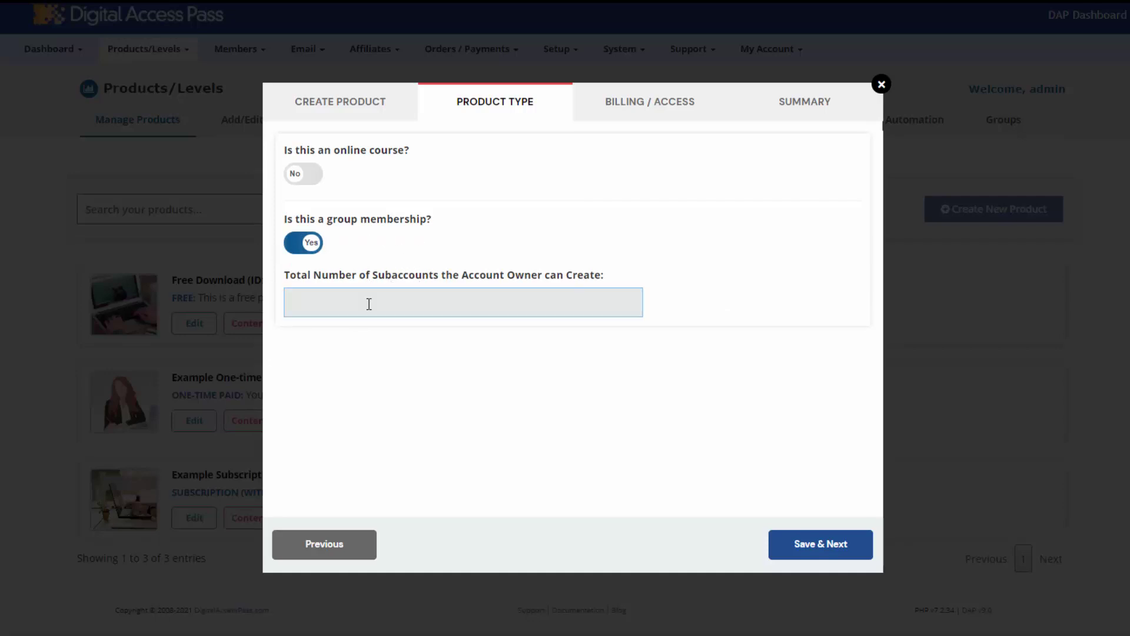
text(50)
key(Return)
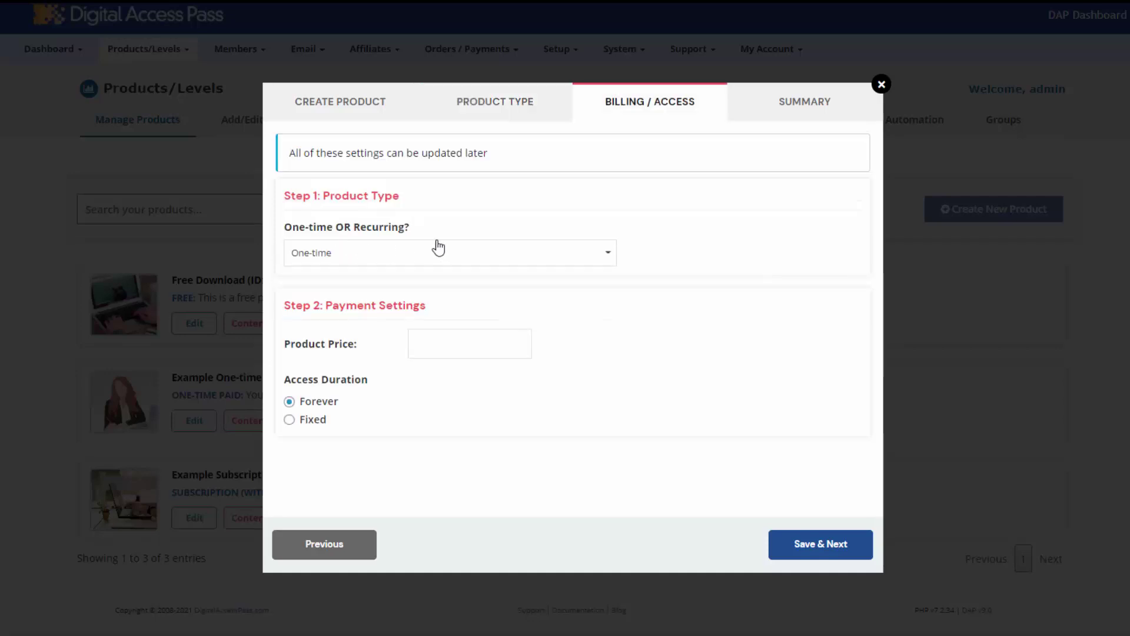
Set the one-time product price to 500 with forever access duration and save the billing settings
click(411, 347)
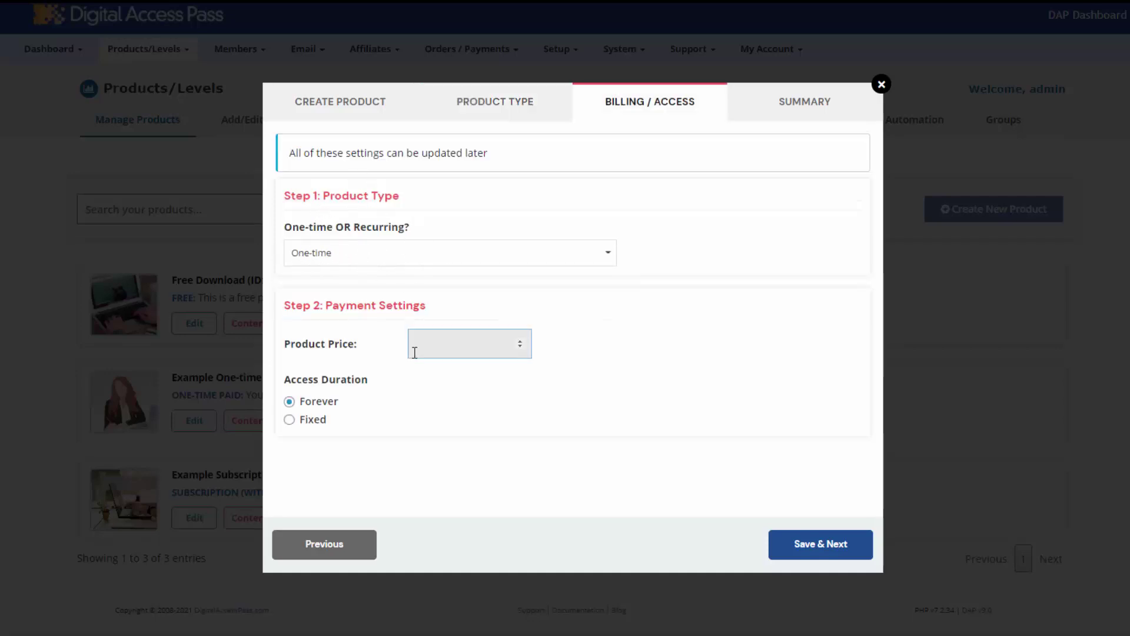
text(500)
click(289, 419)
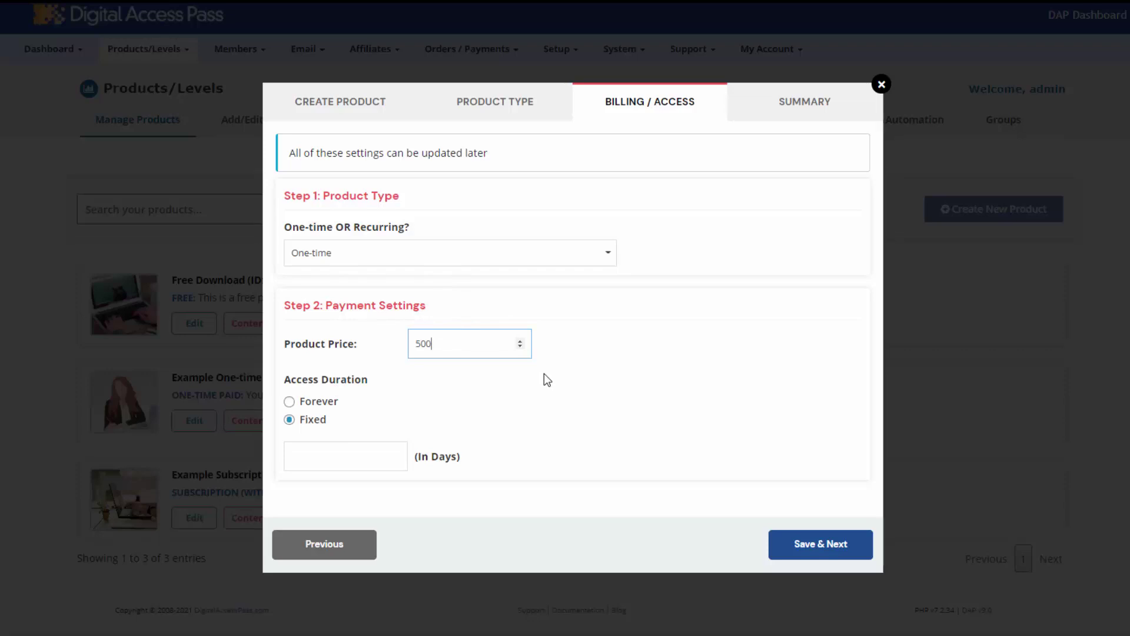
click(301, 402)
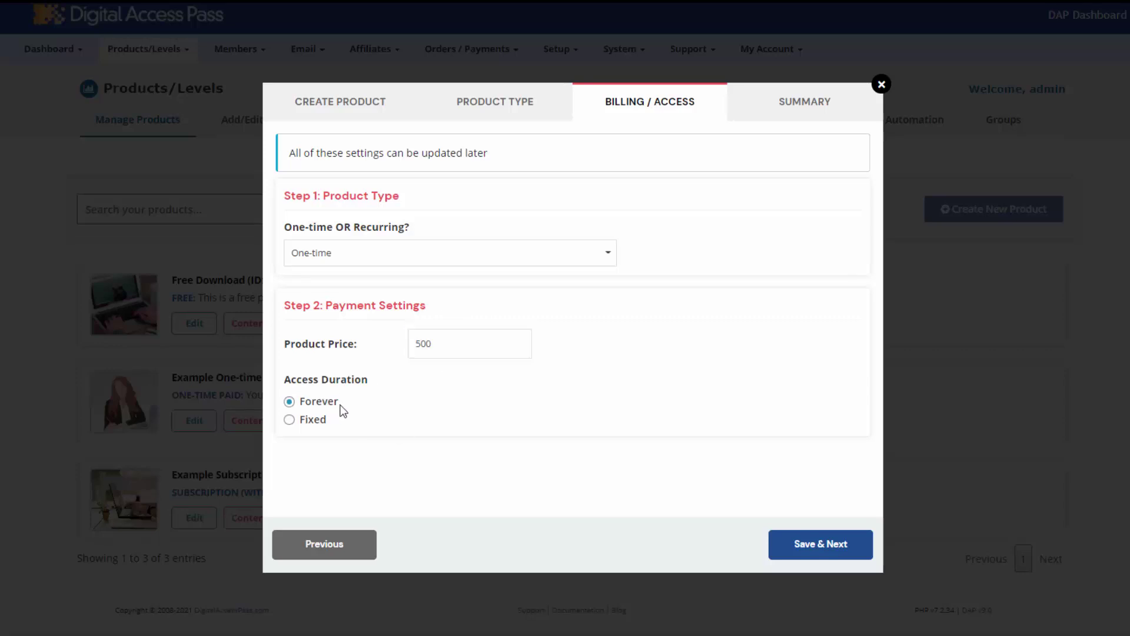
click(840, 548)
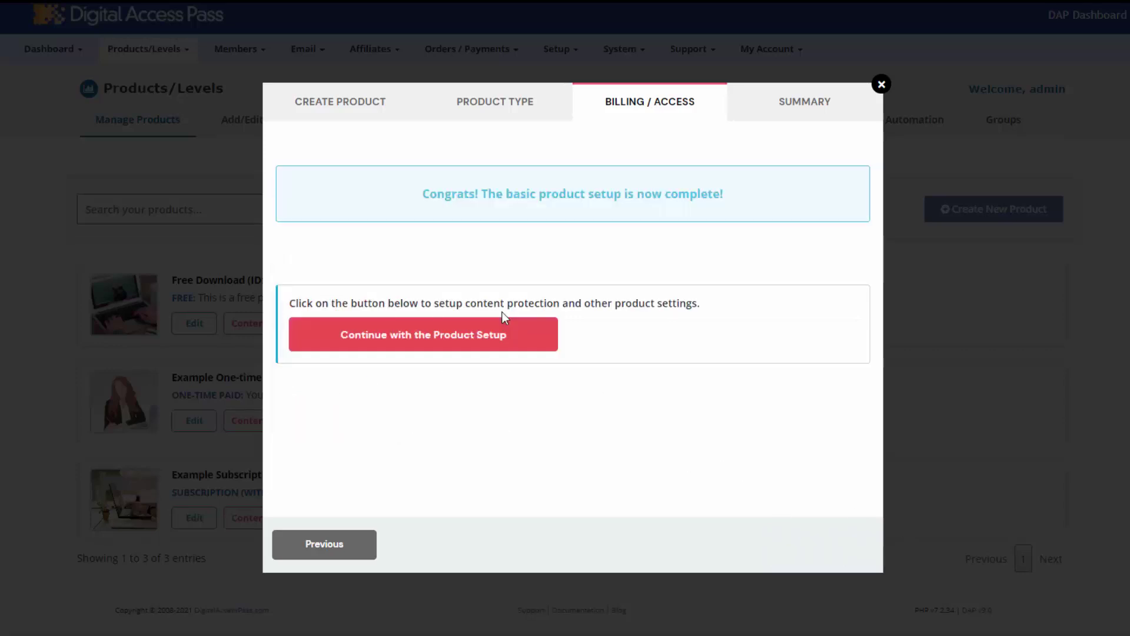
Continue with the product setup and protect the /2020/12/22/hello-world/ URL under the product, saving the assignment
click(485, 335)
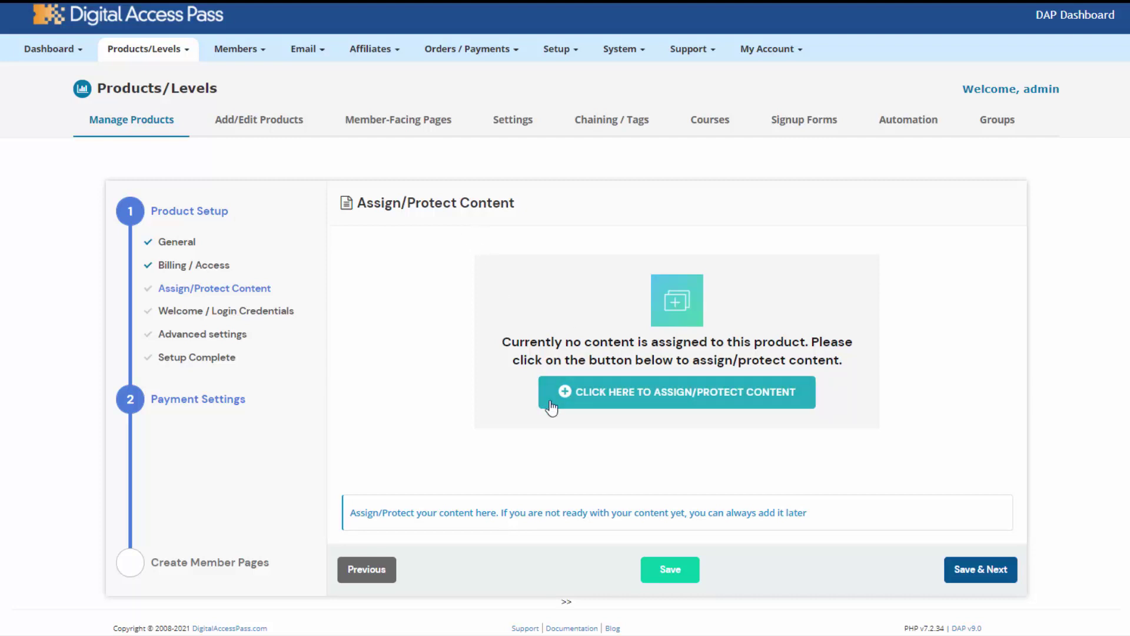
click(618, 399)
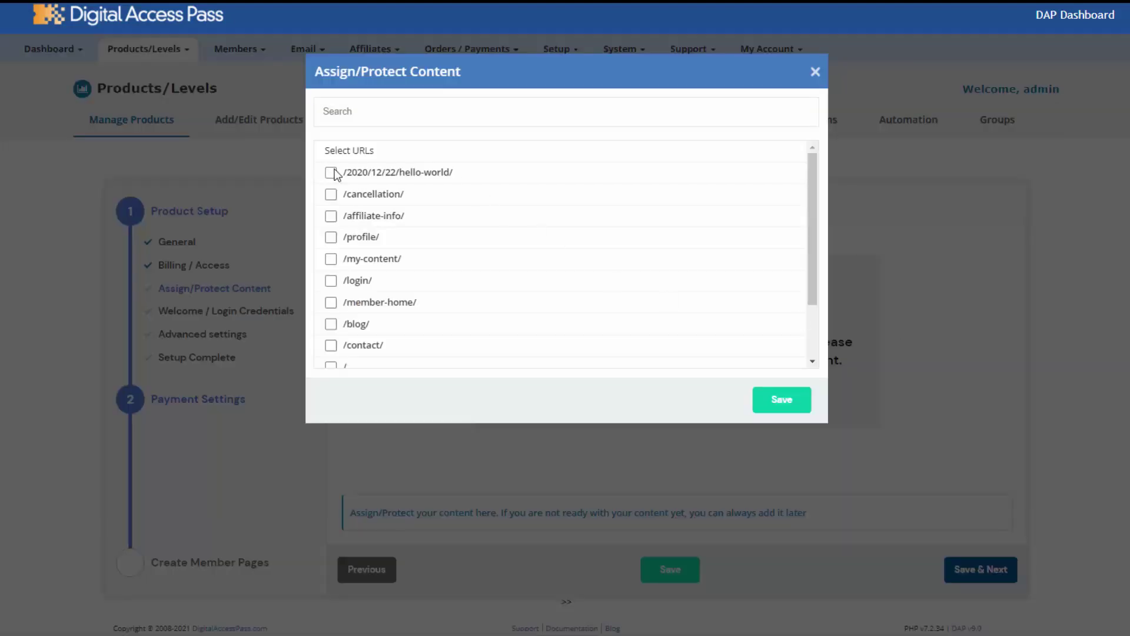
click(331, 172)
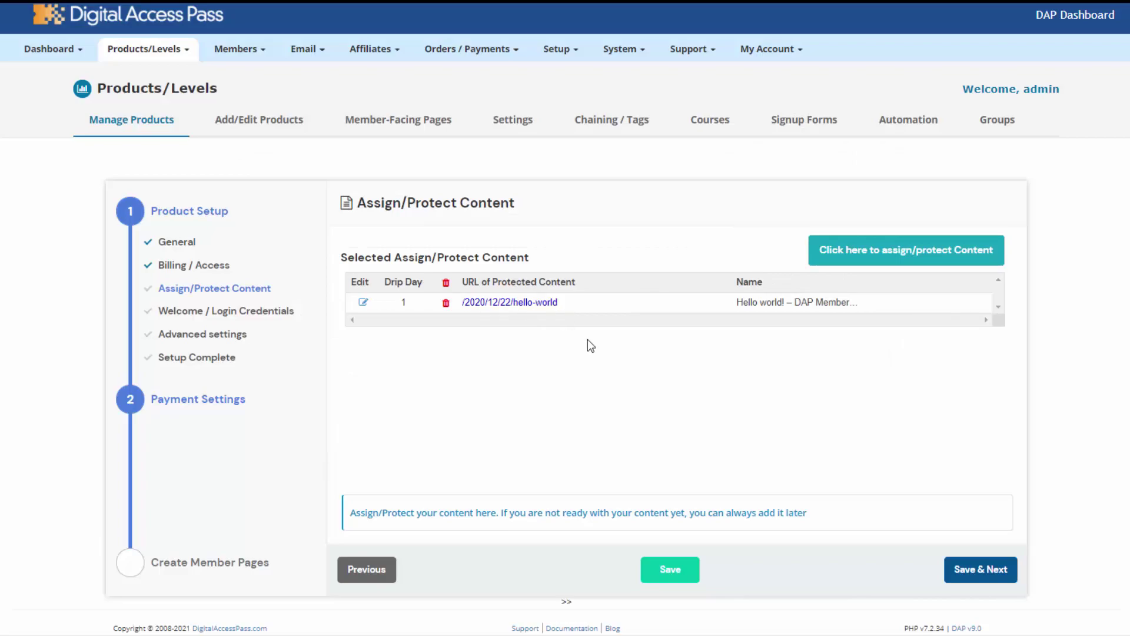
click(980, 570)
Review the default welcome email and save it along with the default advanced settings of the product
scroll(784, 519, down, 3)
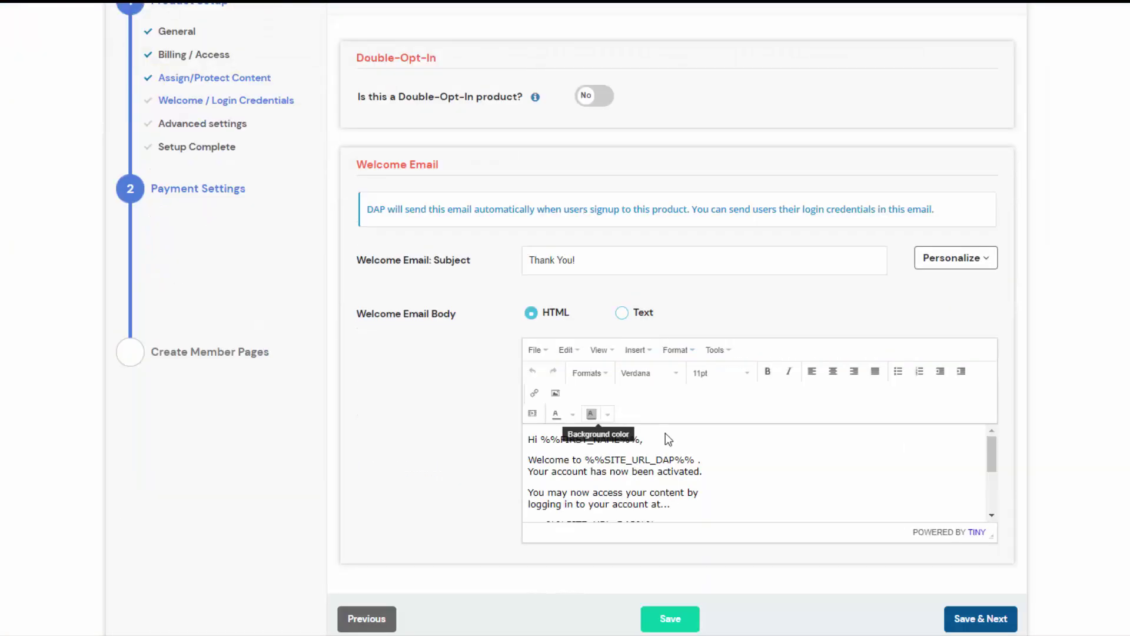
scroll(695, 484, down, 3)
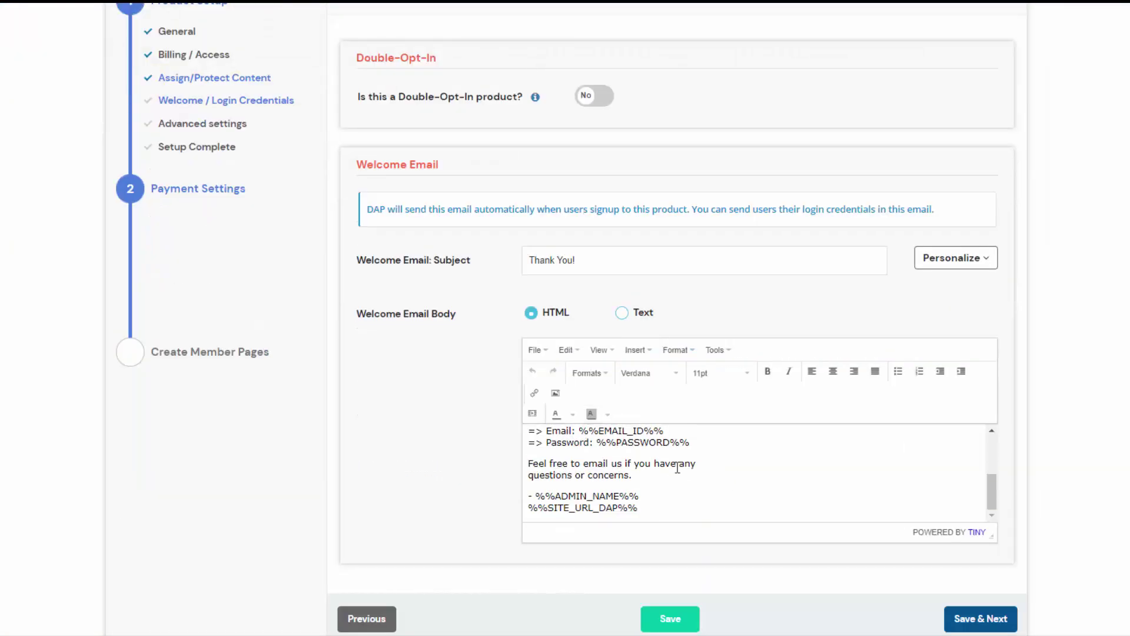
click(1001, 618)
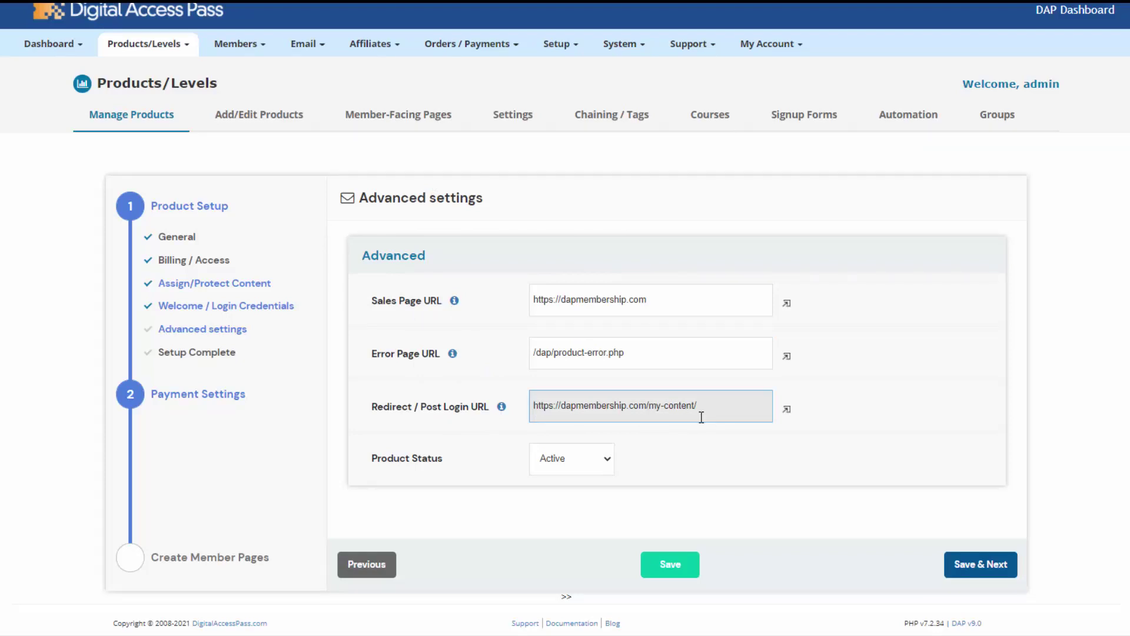
click(972, 570)
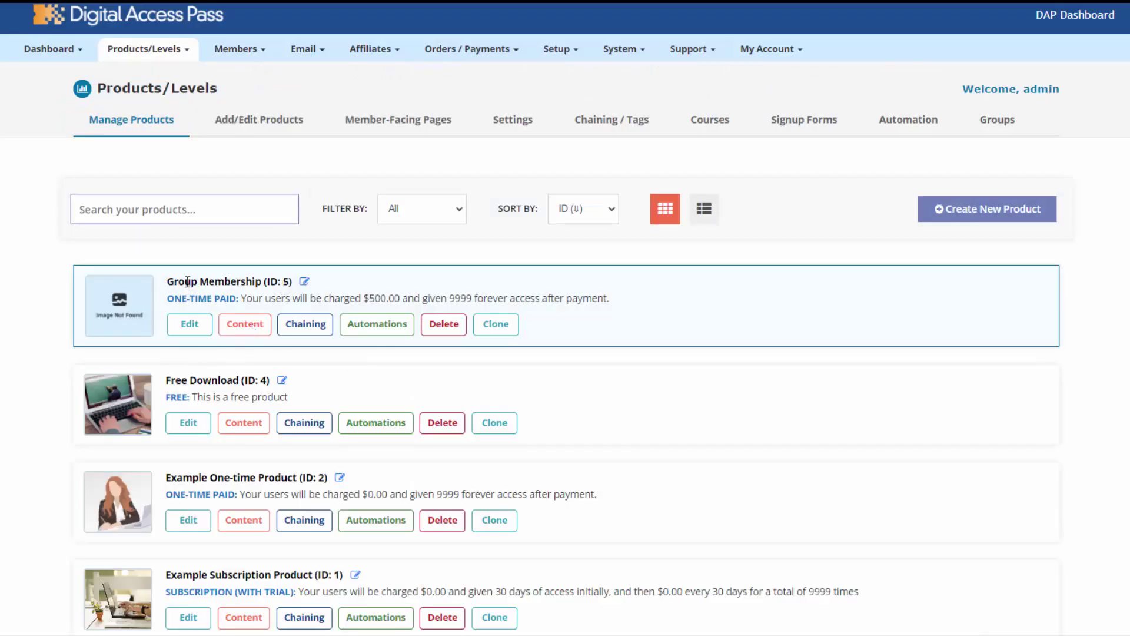
Open the group membership rules and choose Group Membership as the product the group owner has access to
click(136, 52)
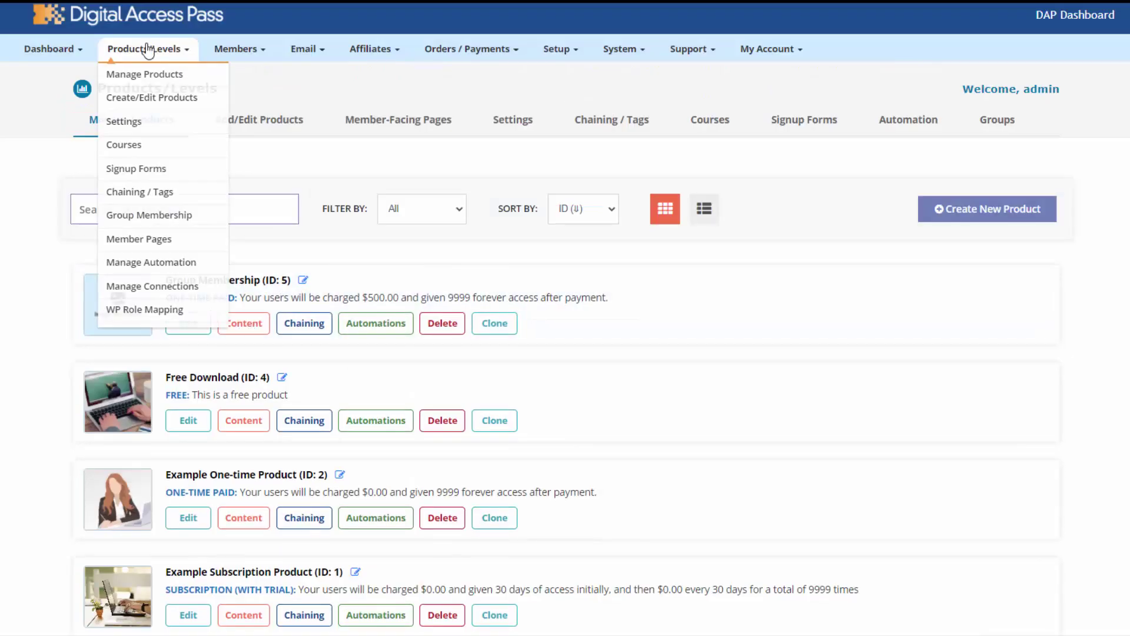
click(154, 219)
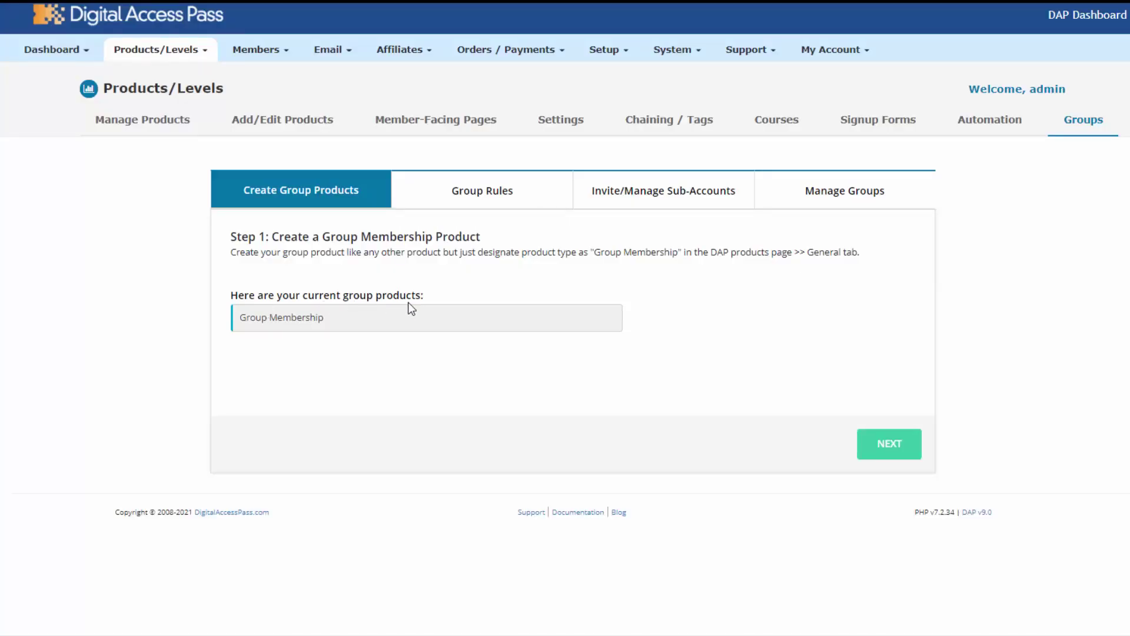
click(480, 192)
click(347, 282)
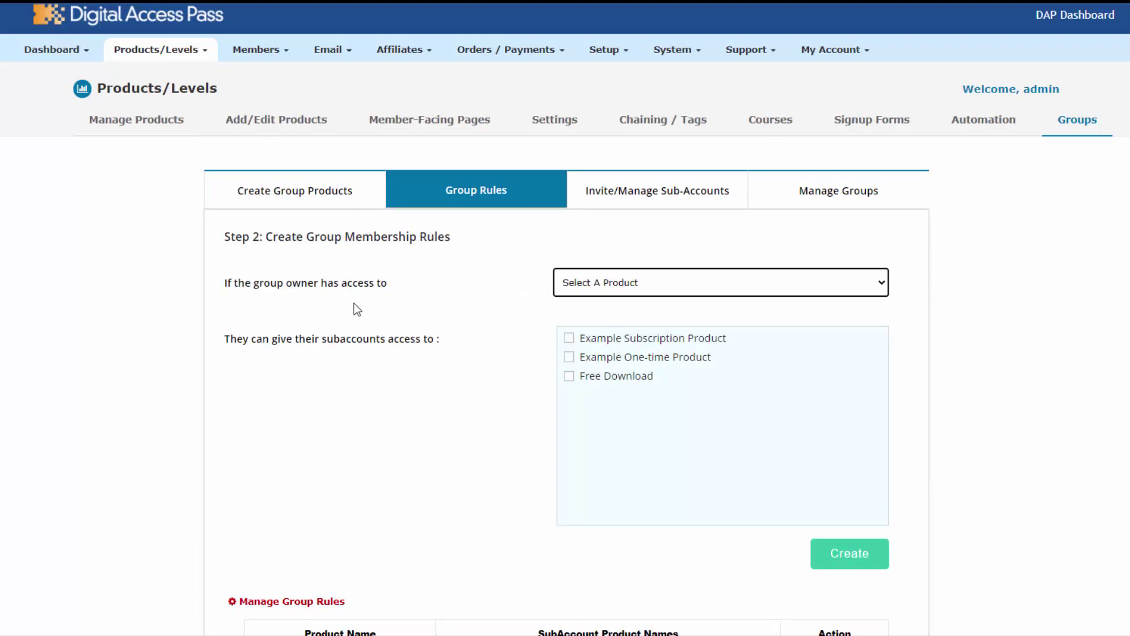
click(627, 285)
click(591, 317)
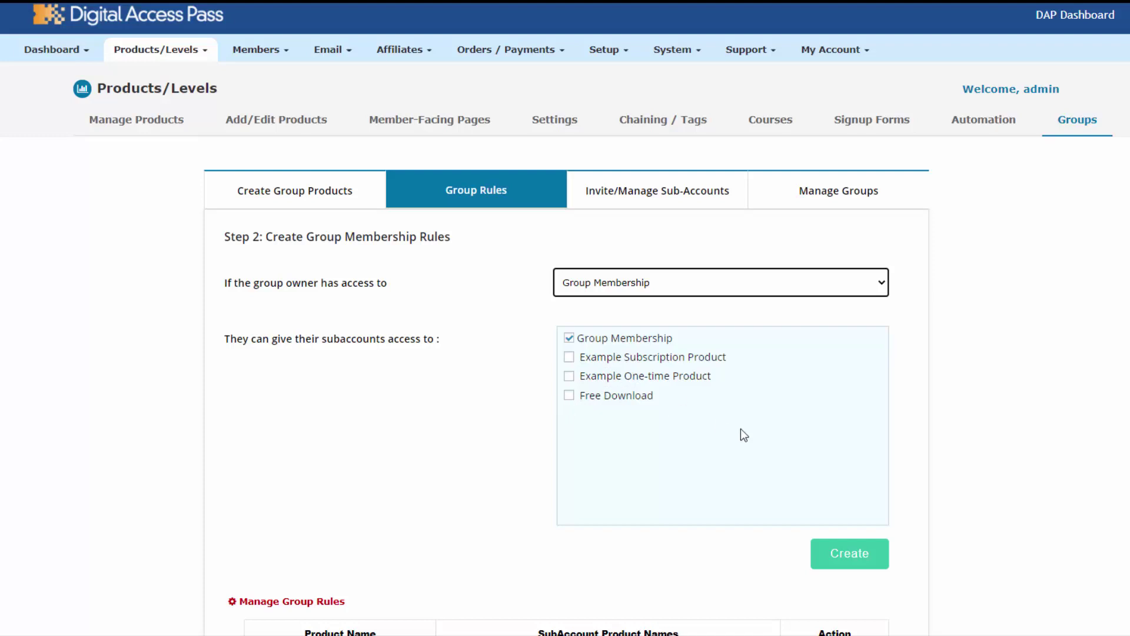
Create the group rule giving subaccounts Free Download and Example One-time Product but not Group Membership, and proceed to the sub-accounts stage
click(570, 401)
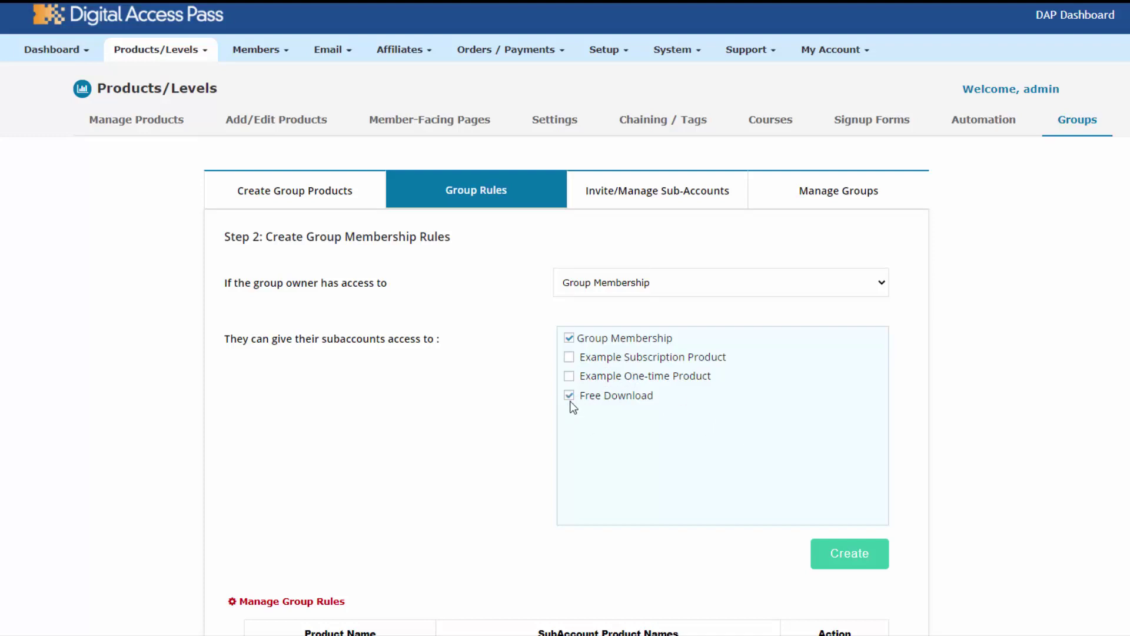
click(569, 376)
click(570, 339)
click(870, 566)
scroll(771, 433, down, 4)
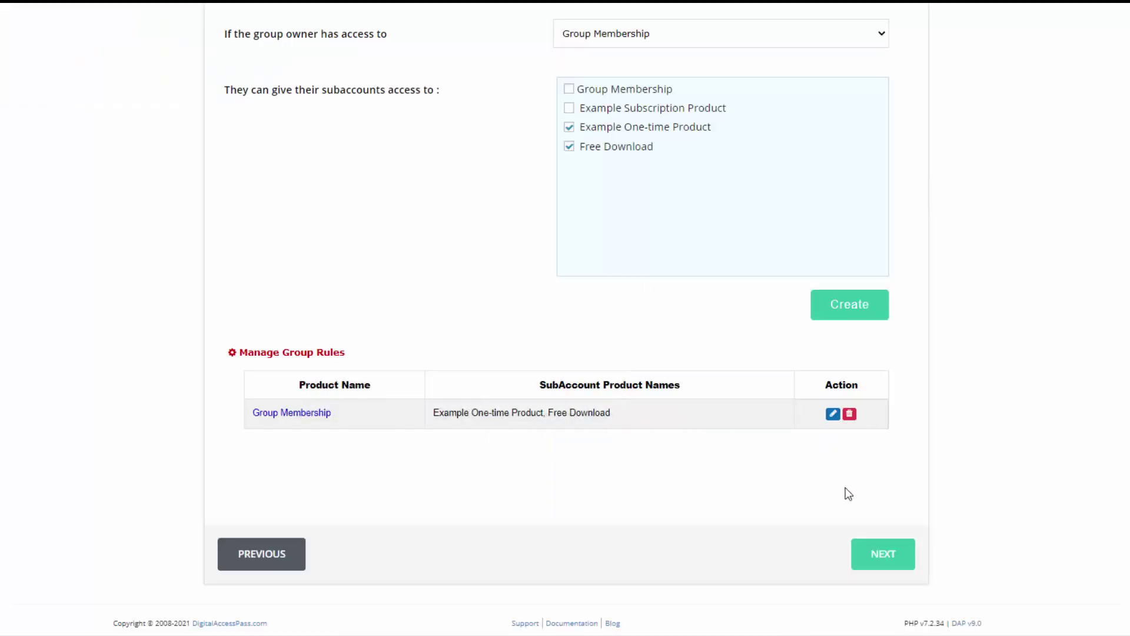
click(882, 554)
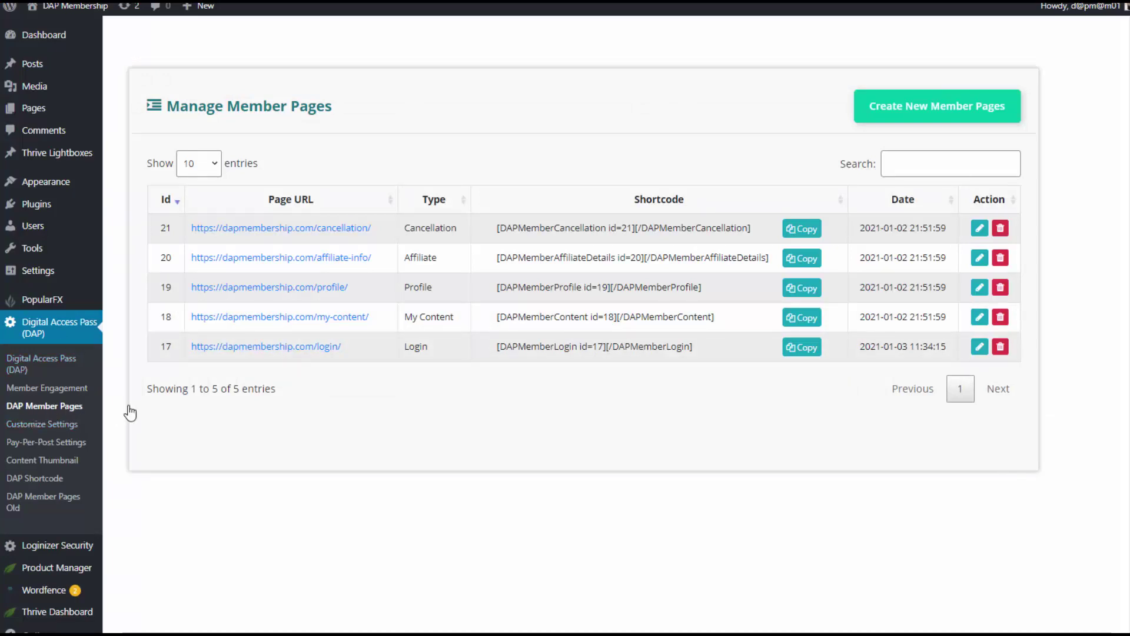
Start a new Group Management member page and accept the default "Manage Sub-Accounts" table design
click(937, 118)
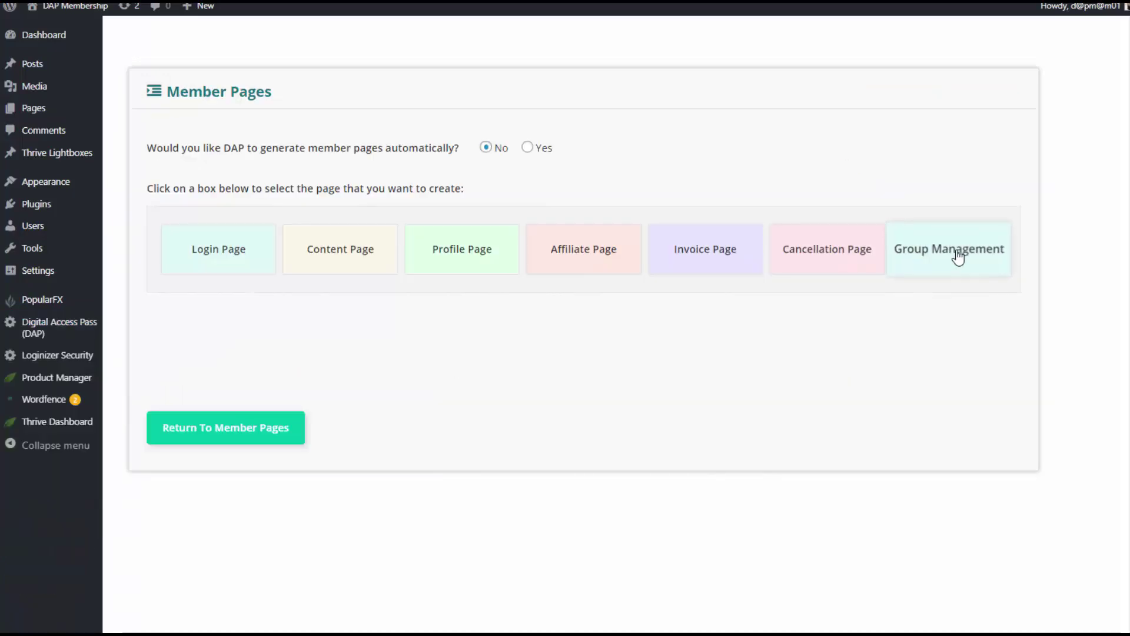
click(957, 253)
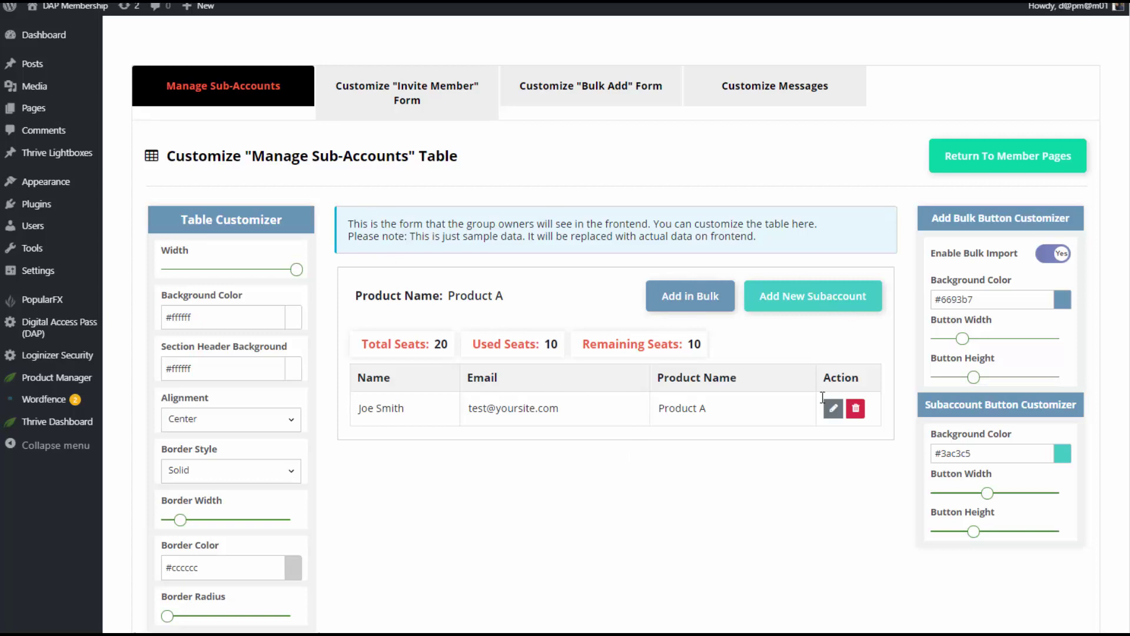
scroll(803, 396, down, 3)
click(1067, 568)
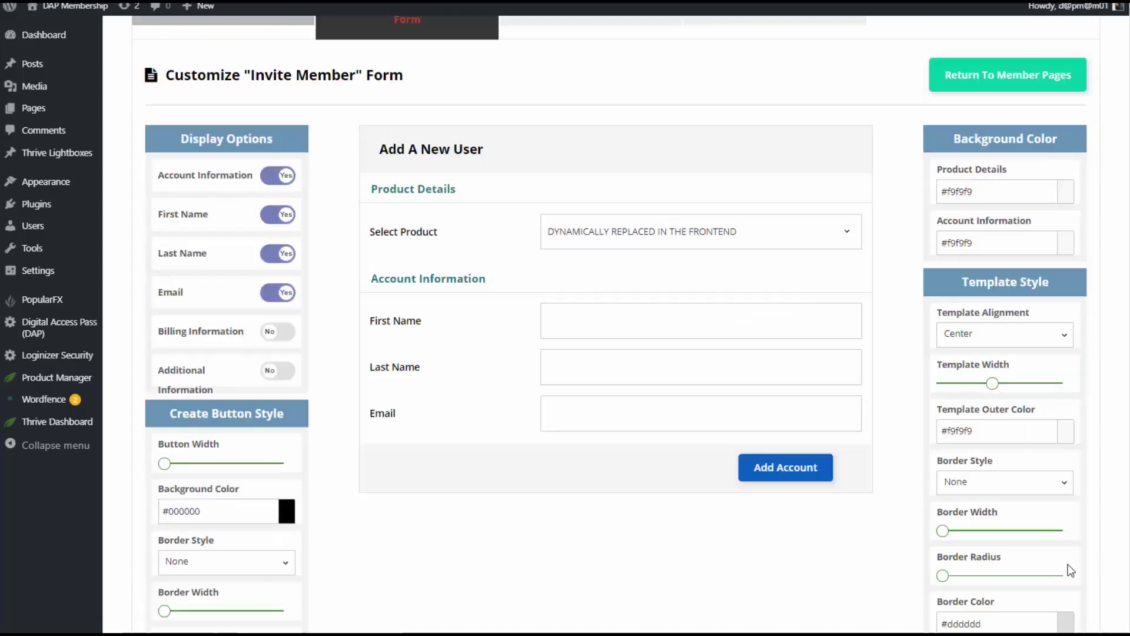
Review the "Invite Member" form and the custom messages, keep their defaults, and finish setting up the Group Management page
scroll(745, 436, up, 3)
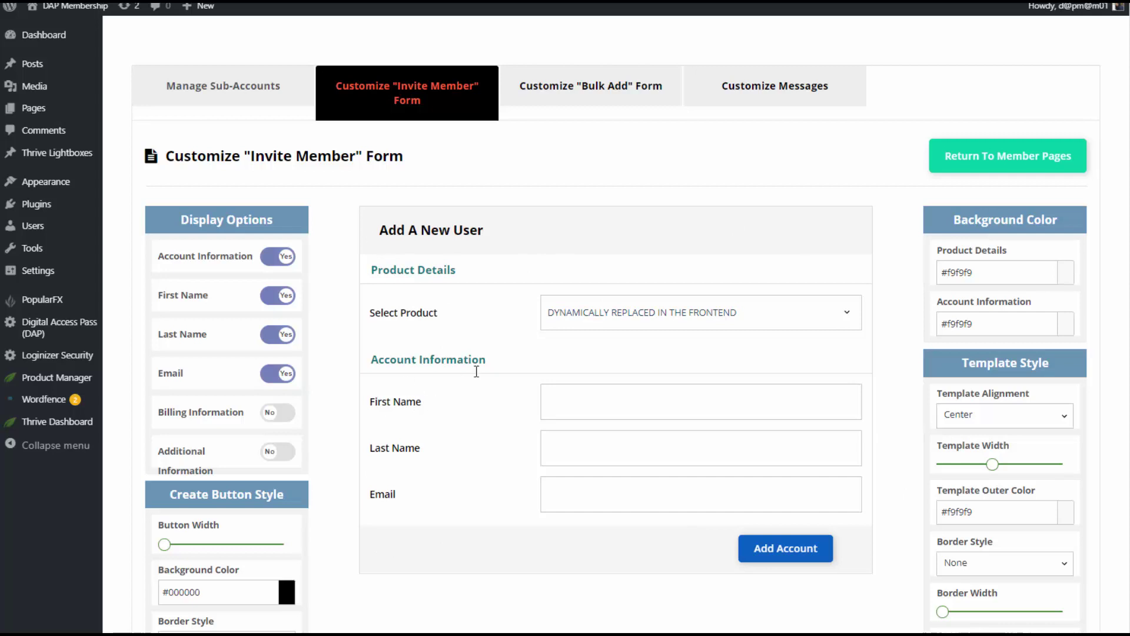
click(788, 556)
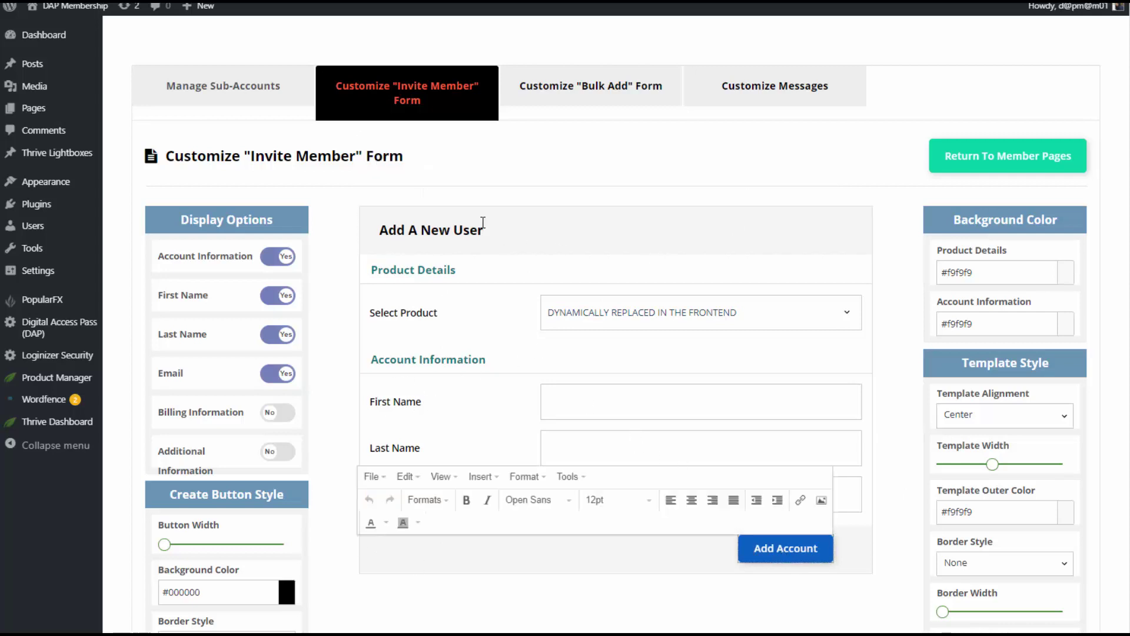
click(418, 237)
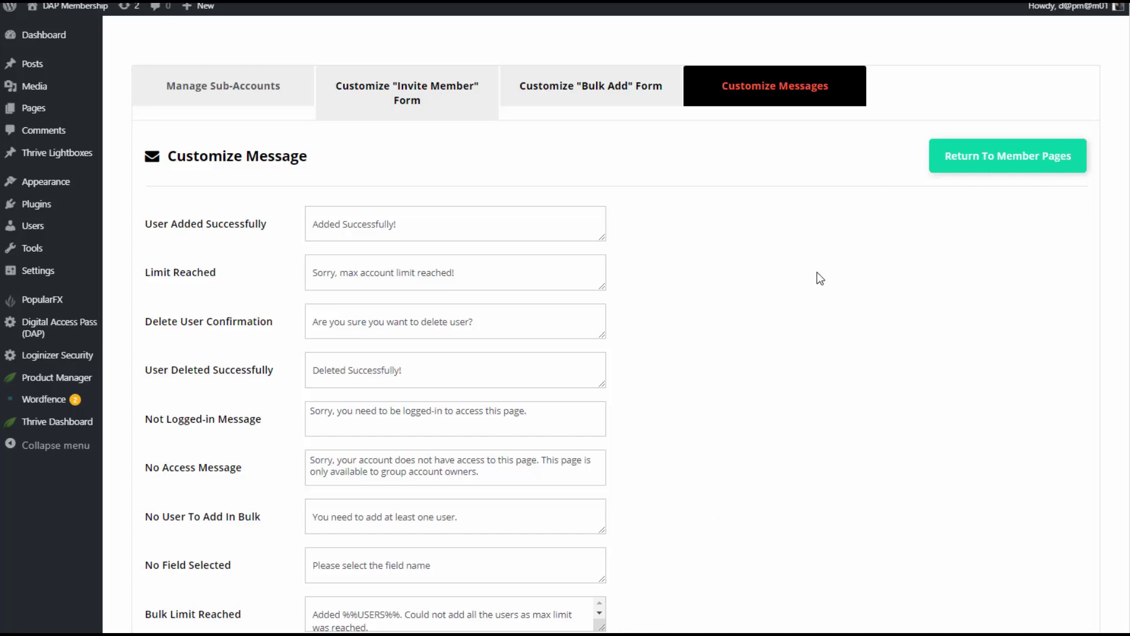
scroll(824, 318, down, 3)
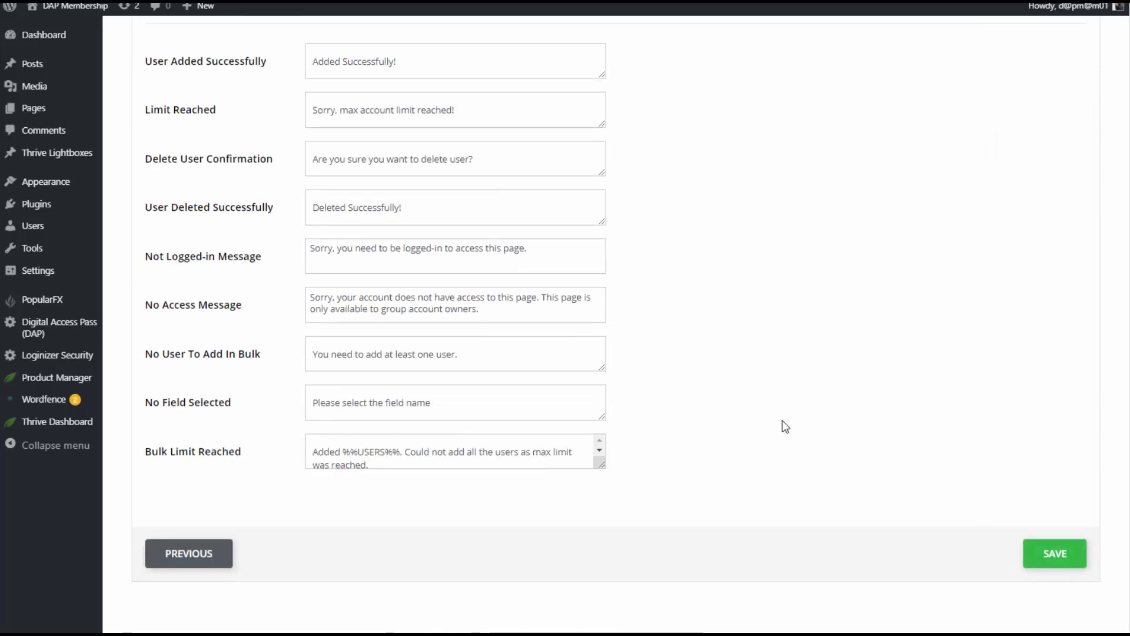
click(445, 187)
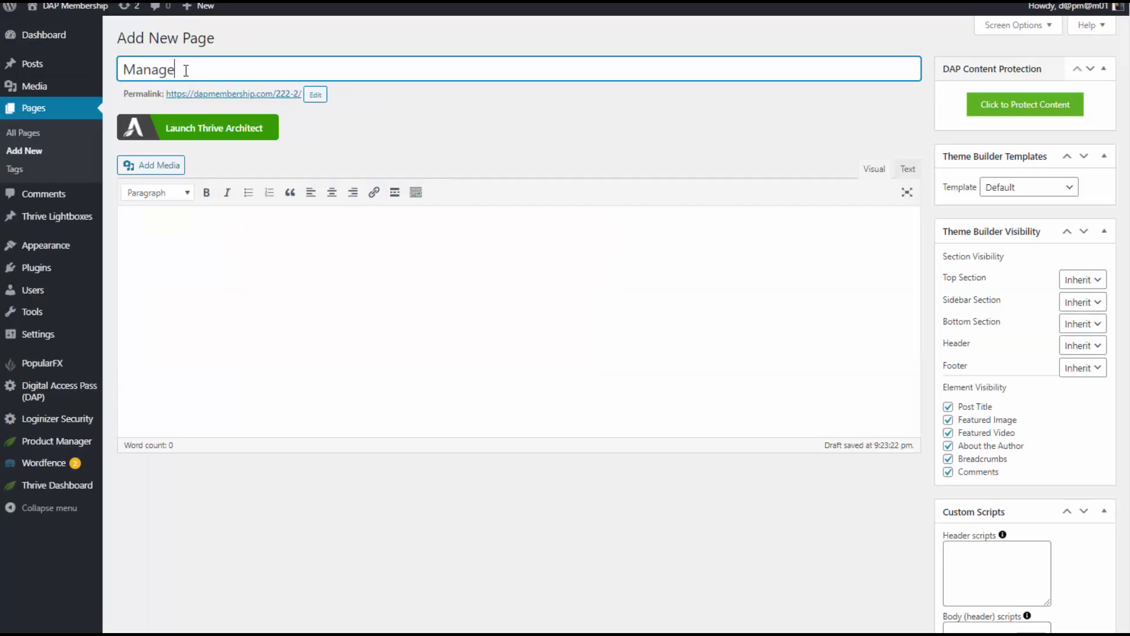
Title the new WordPress page "Manage Subaccounts", paste the copied group management shortcode as its content, and publish it
text(Subaccoun)
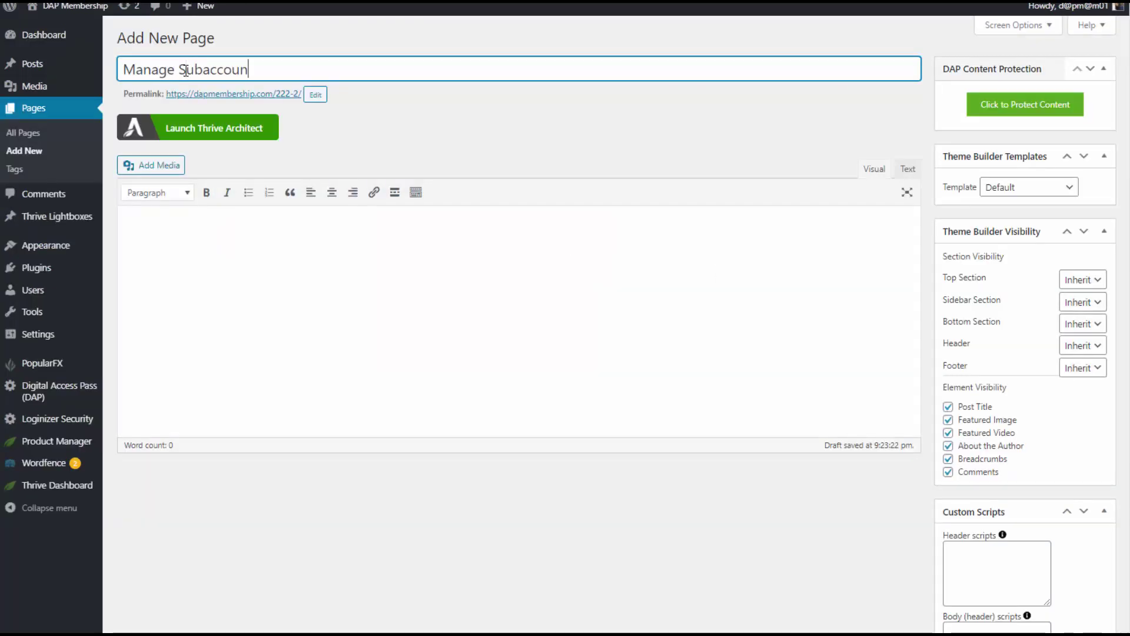
text(ts)
click(408, 328)
key(ctrl+v)
scroll(1097, 366, down, 10)
click(1087, 351)
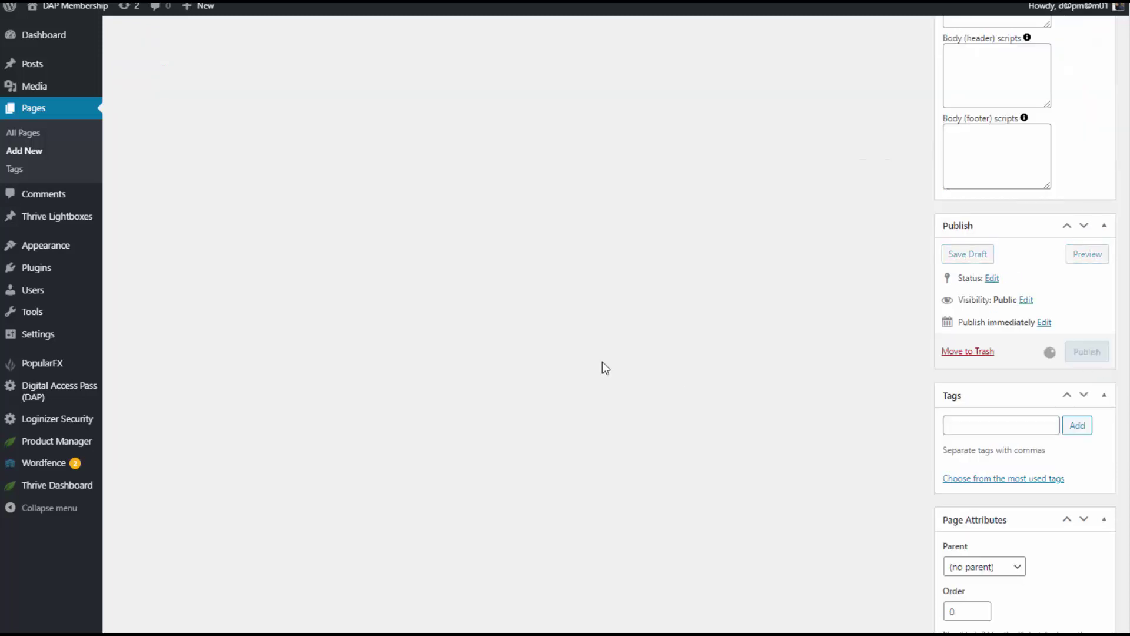
Open the published Manage Subaccounts page in a new tab and switch back to the Digital Access Pass dashboard
right_click(321, 130)
click(348, 139)
key(ctrl+Tab)
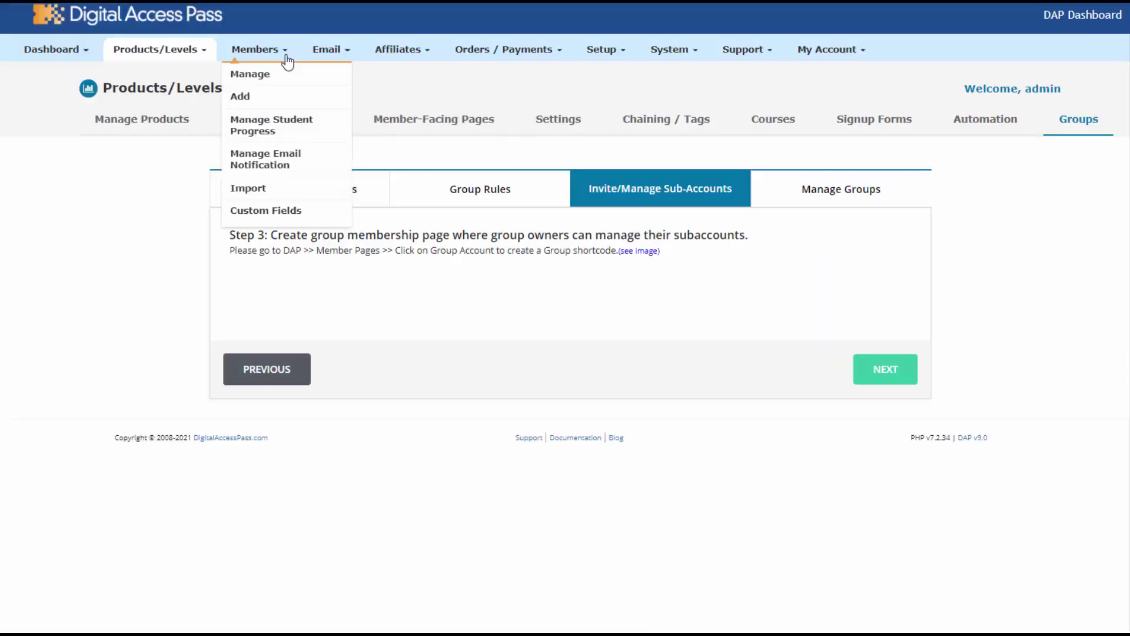
Add a new paid member with the User role to the Group Membership product, using the member's first name and email
click(259, 53)
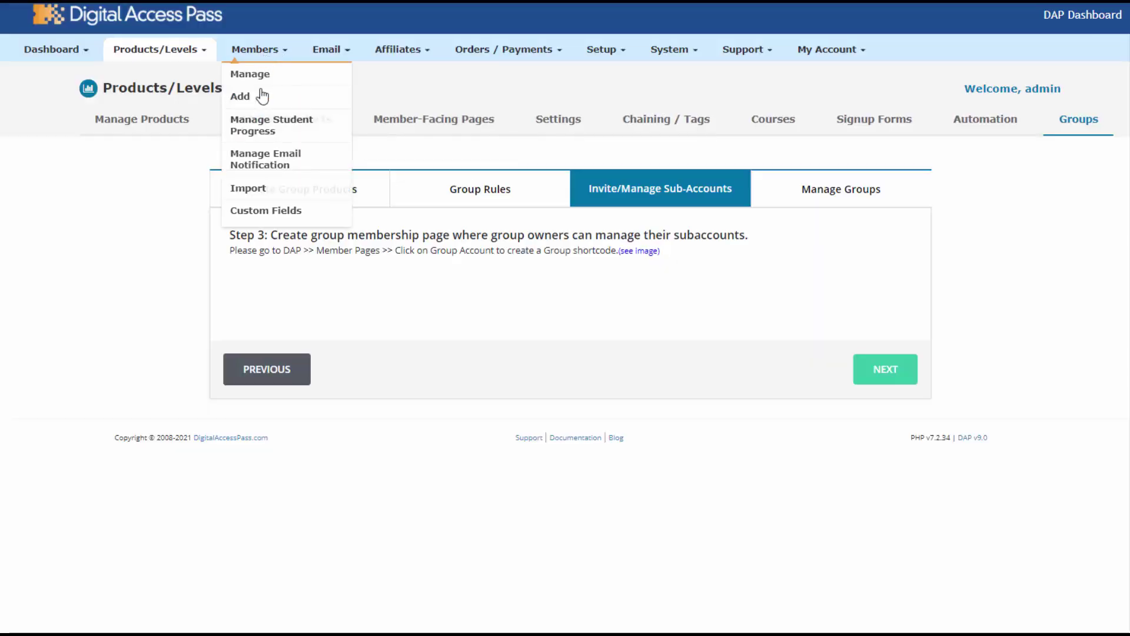
click(262, 96)
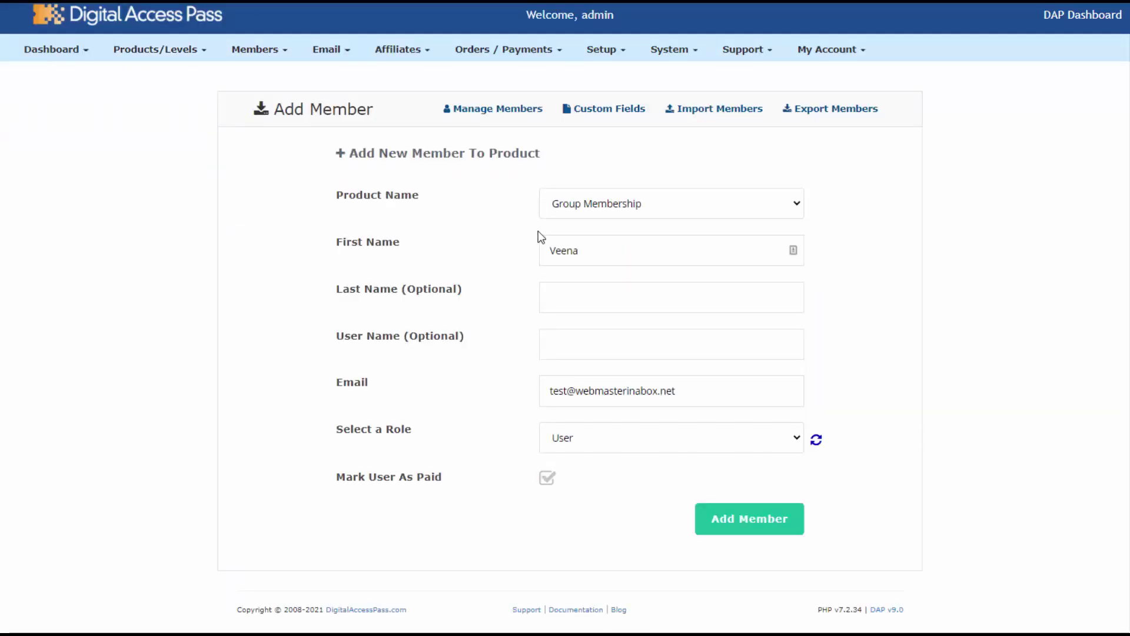
click(782, 527)
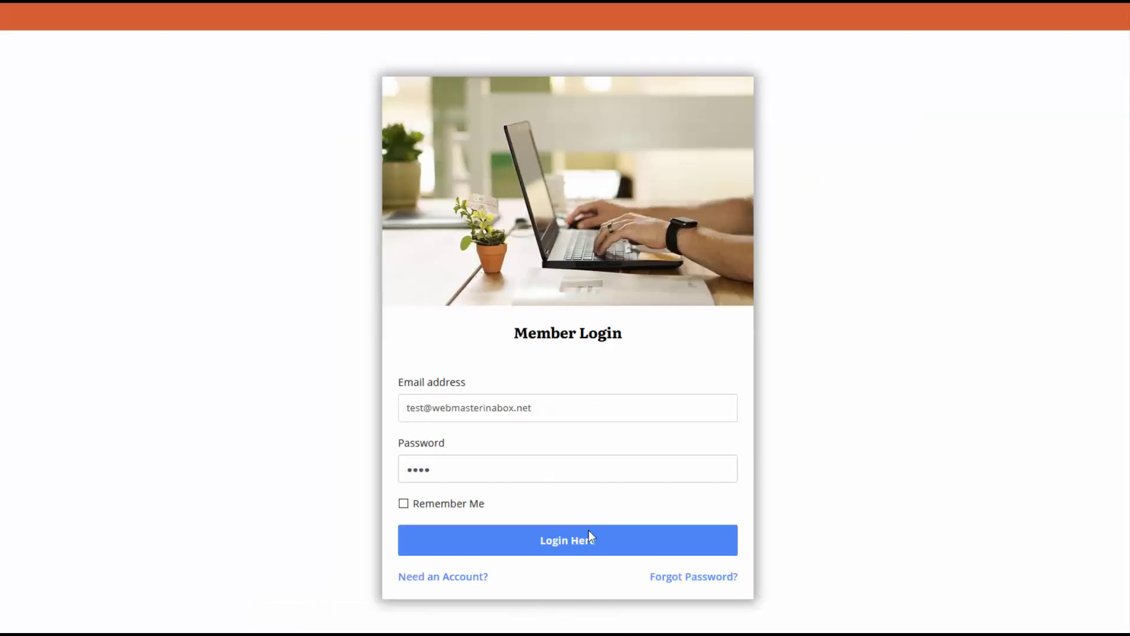
Log in to the member site as the new group member with the member's email and account password
click(597, 547)
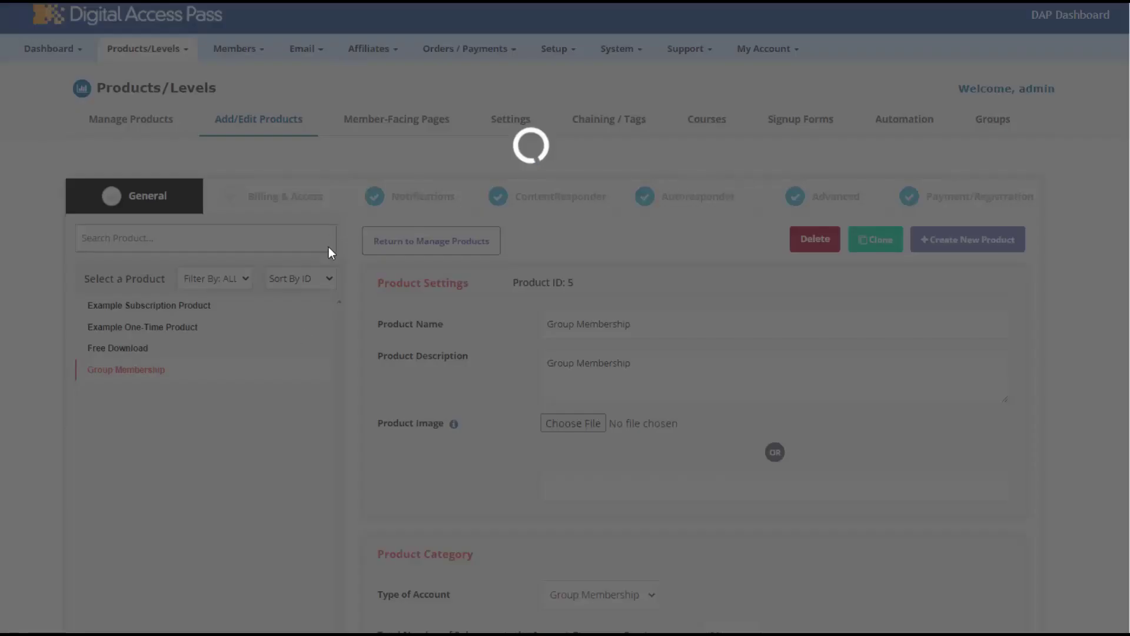
Review the Group Membership product's settings and the existing group rules for the products its subaccounts can access
scroll(379, 354, down, 2)
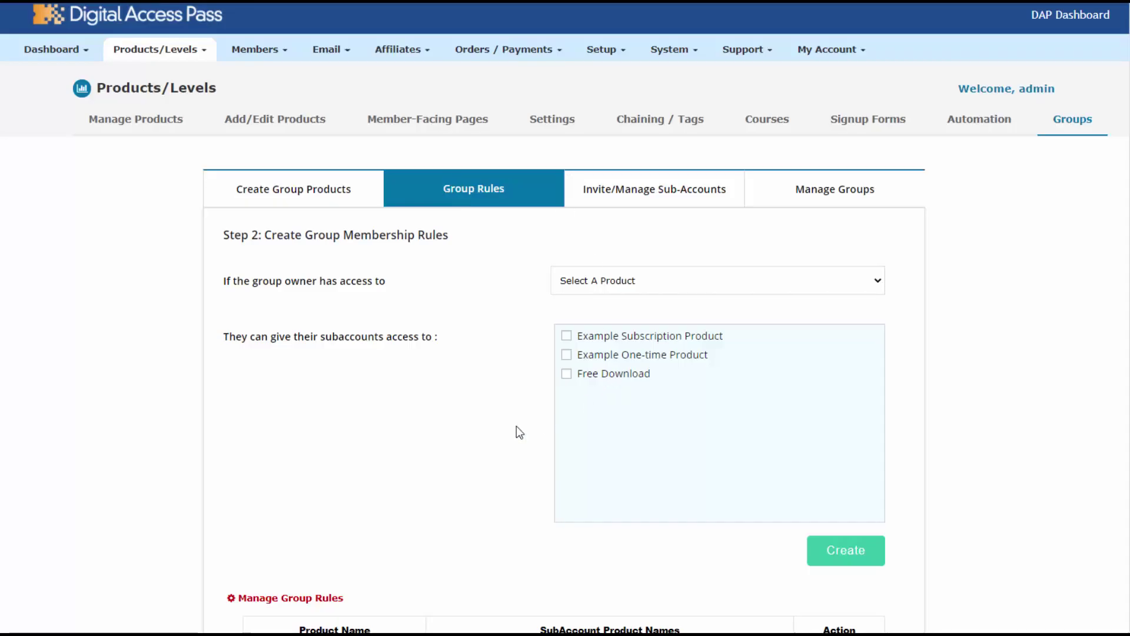
scroll(486, 578, down, 3)
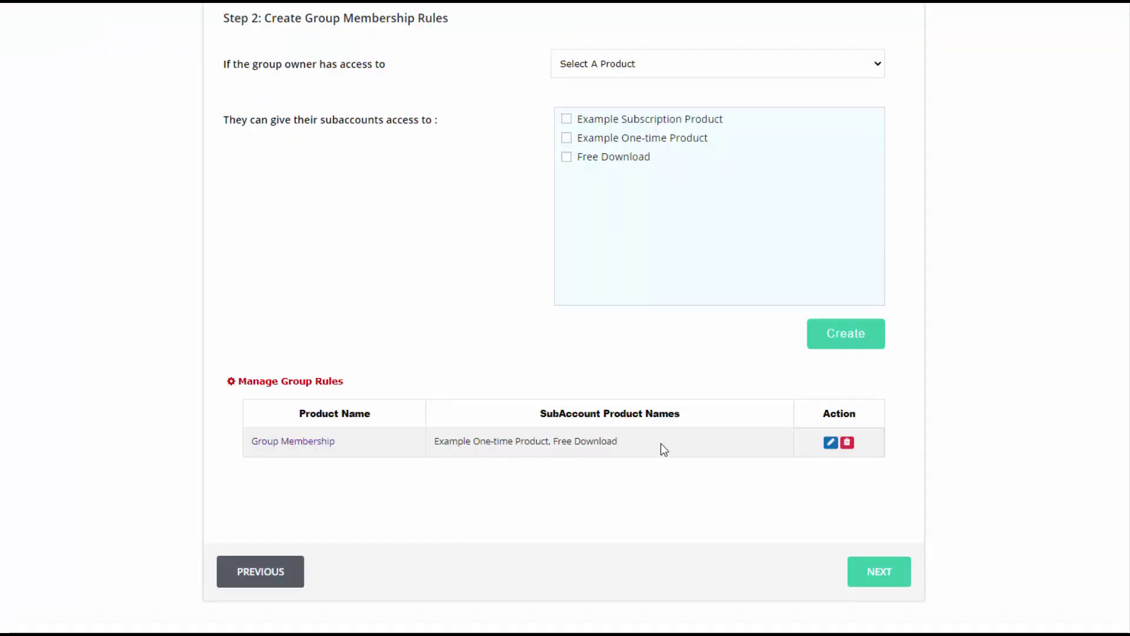
scroll(339, 235, up, 3)
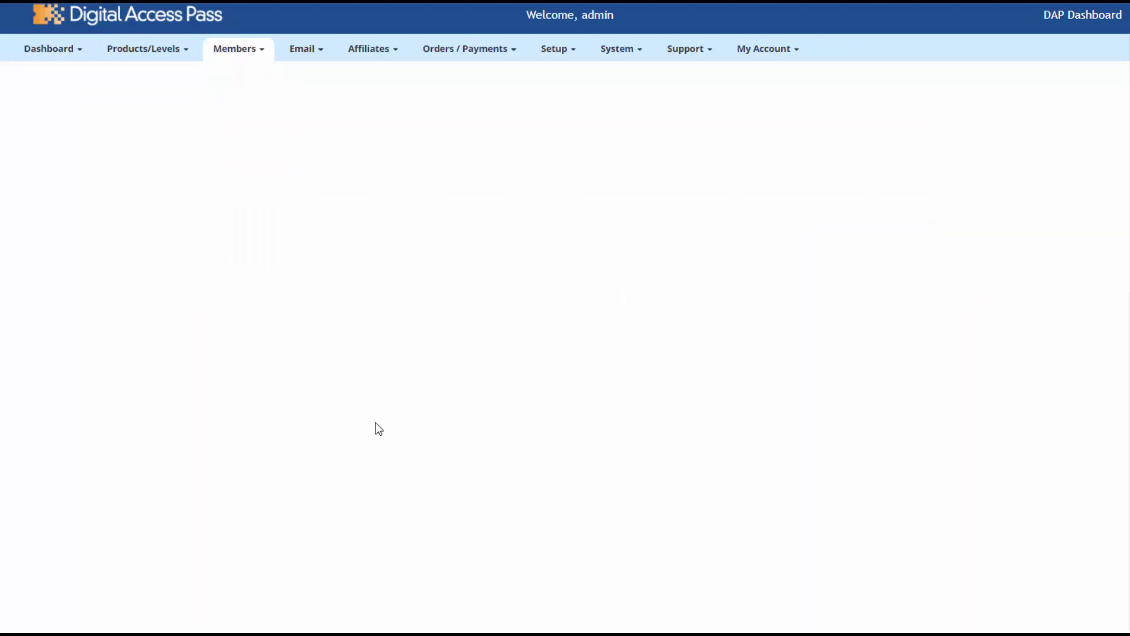
Search the members list by Group Account, leaving the search text empty
click(107, 193)
click(129, 302)
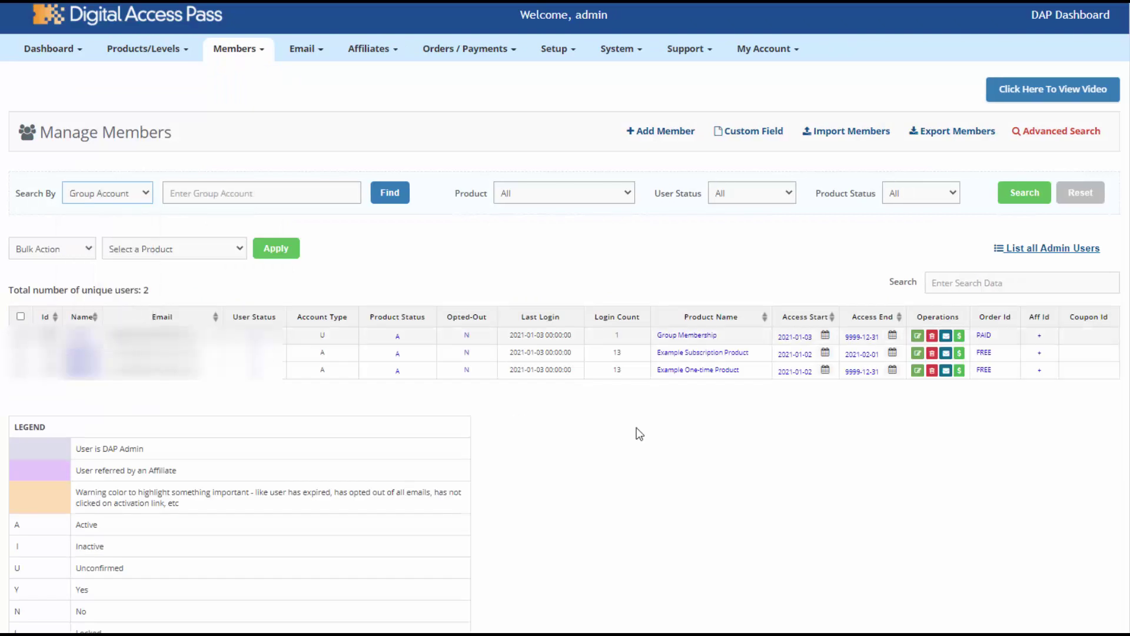
click(391, 191)
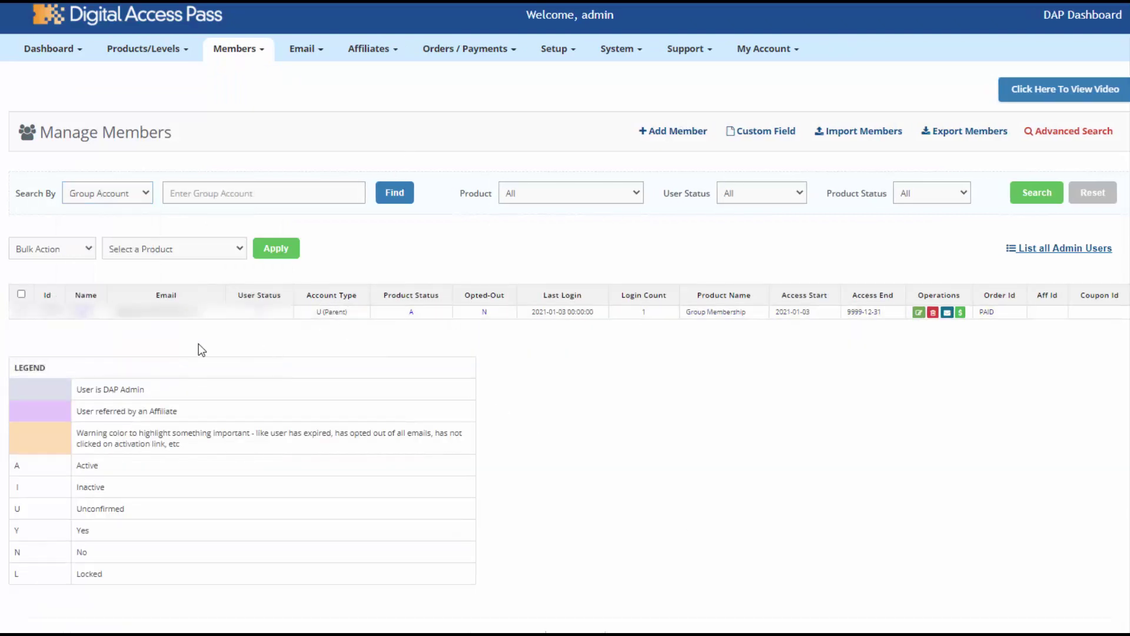